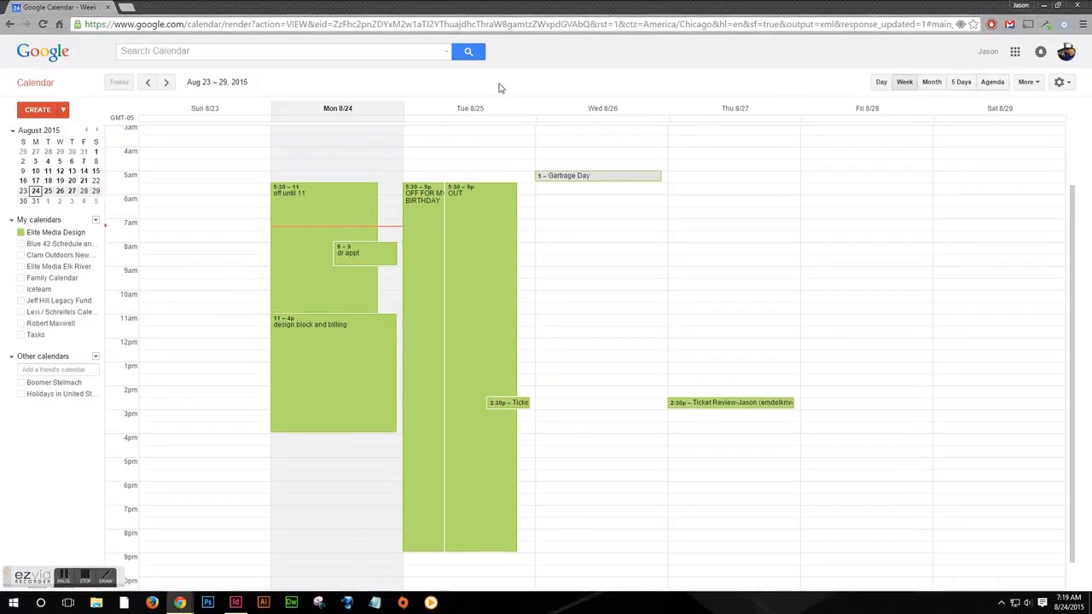
Open gmail.com in a new browser tab and go from the inbox to Google Calendar
left_click(127, 7)
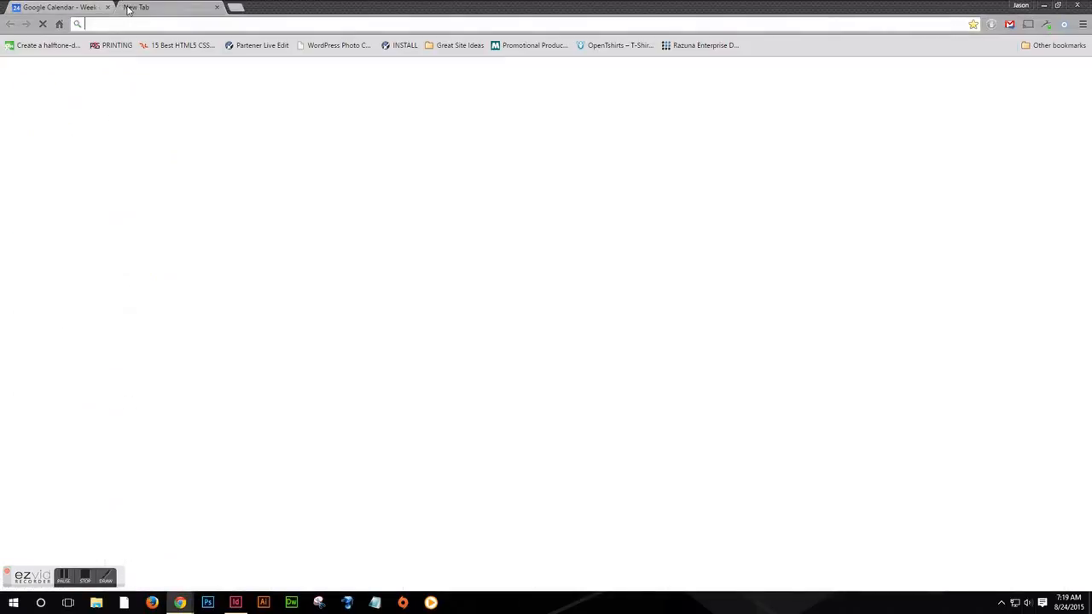
type("ion")
key("BackSpace")
key("BackSpace")
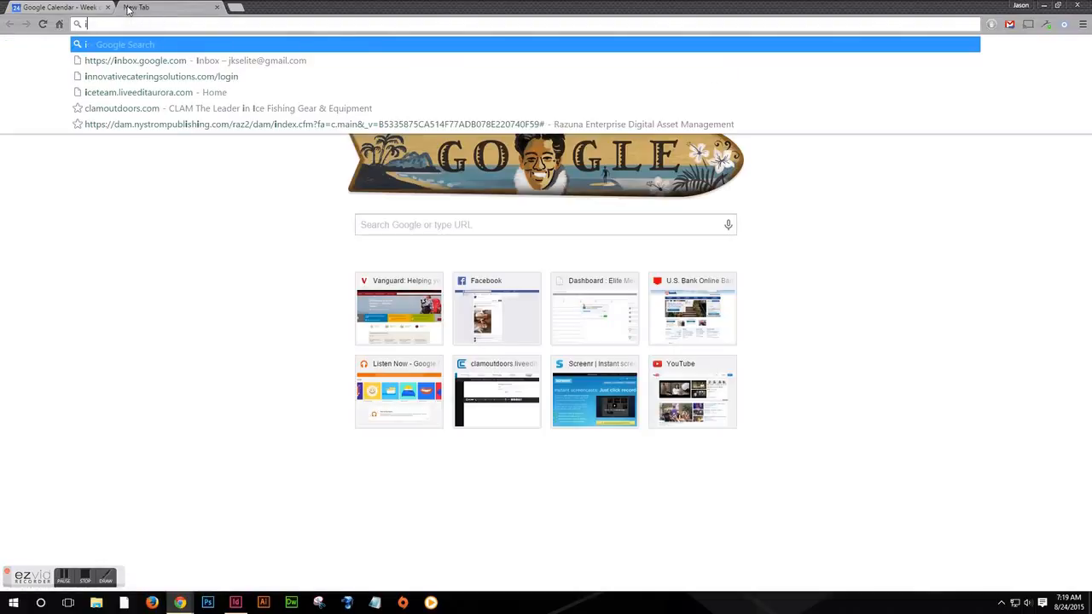
key("BackSpace")
key("BackSpace")
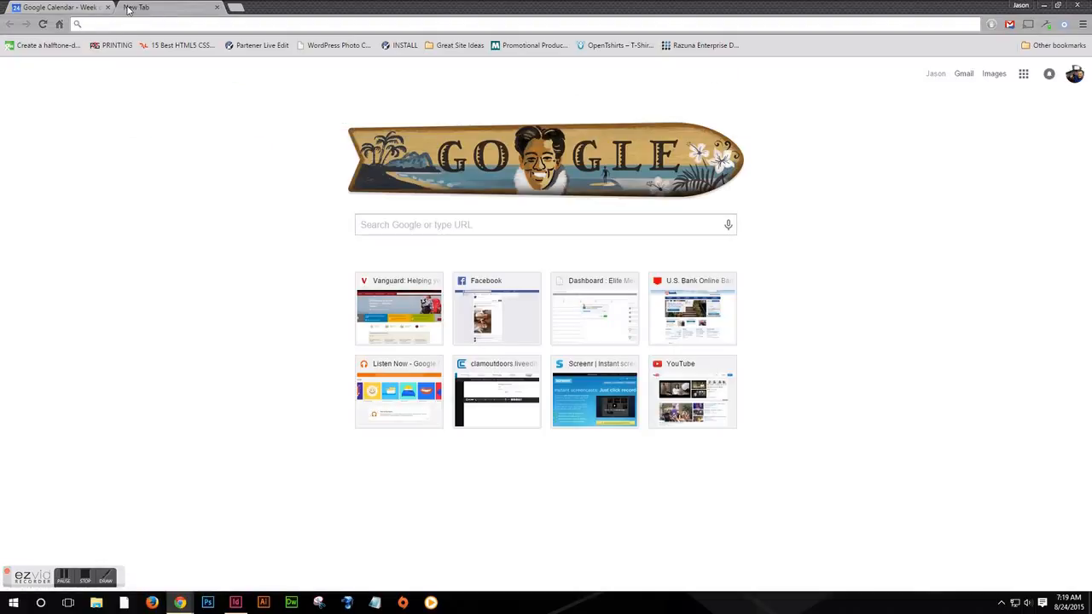
type("gam")
key("BackSpace")
key("BackSpace")
type("mail.com")
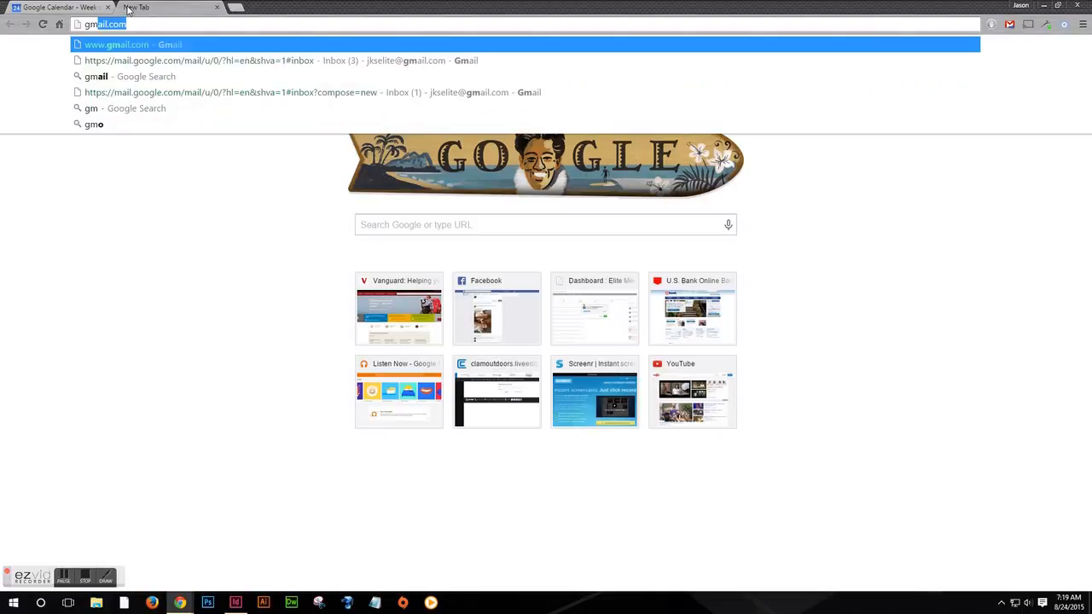
key("Return")
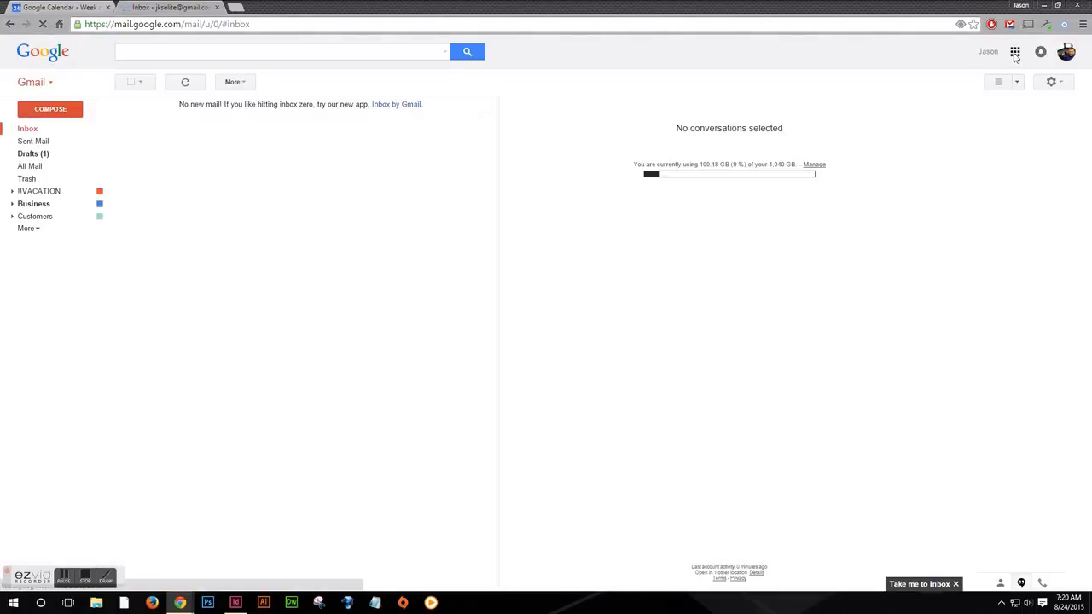
left_click(1015, 54)
left_click(1019, 232)
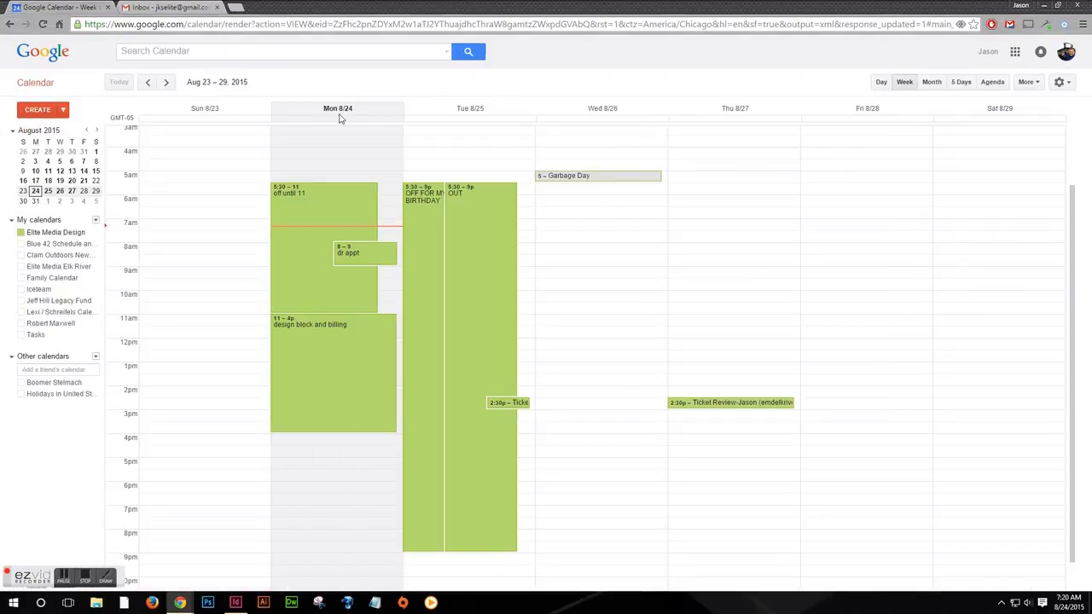
Hide the Elite Media Design calendar's events from the week view
left_click(12, 219)
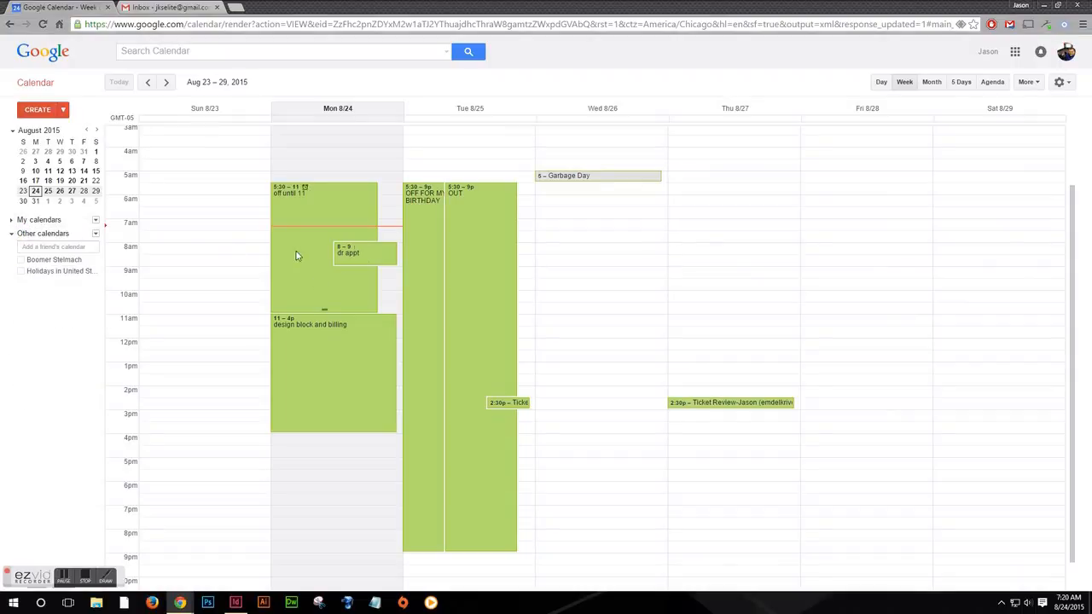
left_click(14, 219)
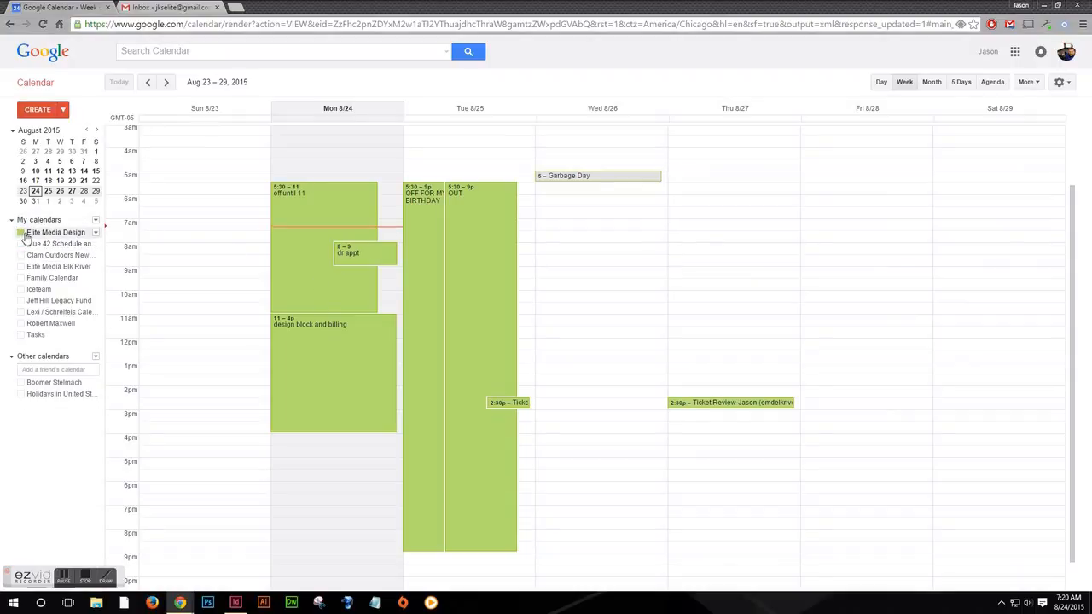
left_click(20, 232)
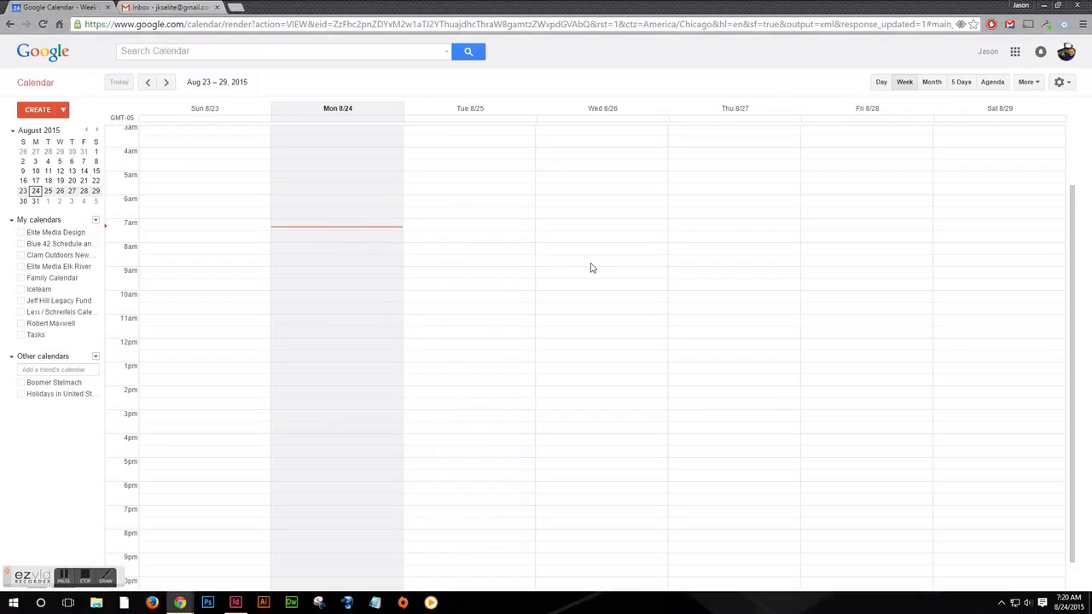
Start a new calendar named Production with the description Production and the location Elk River, MN
left_click(12, 221)
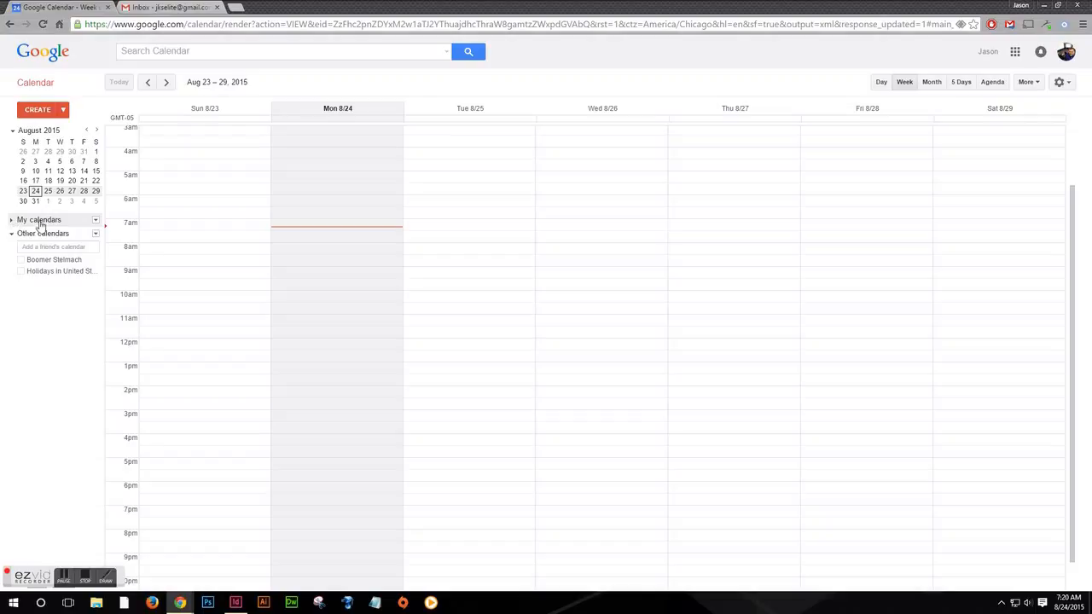
left_click(95, 221)
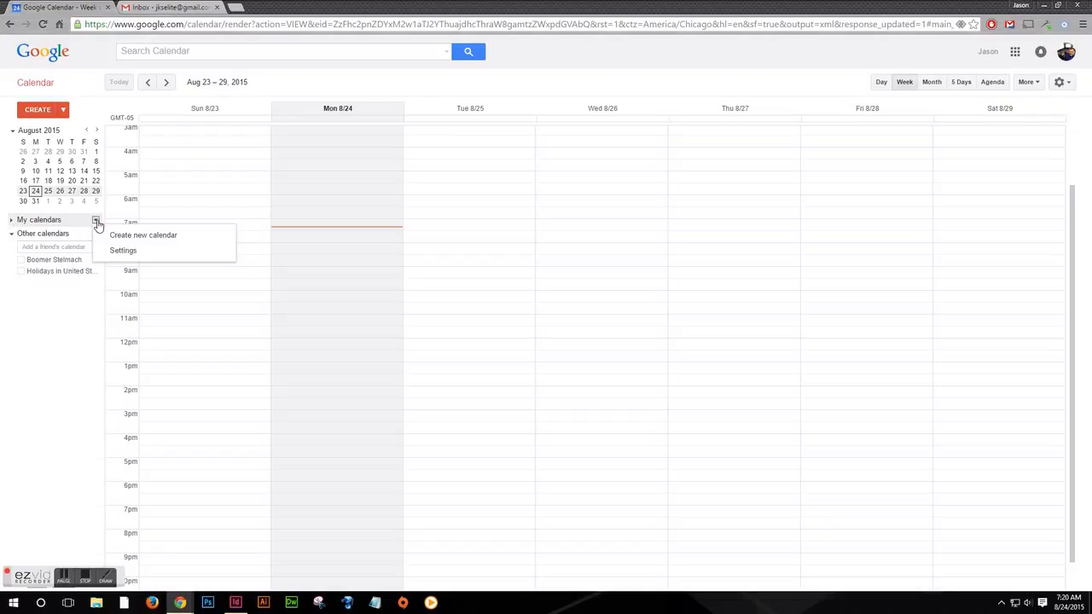
left_click(155, 239)
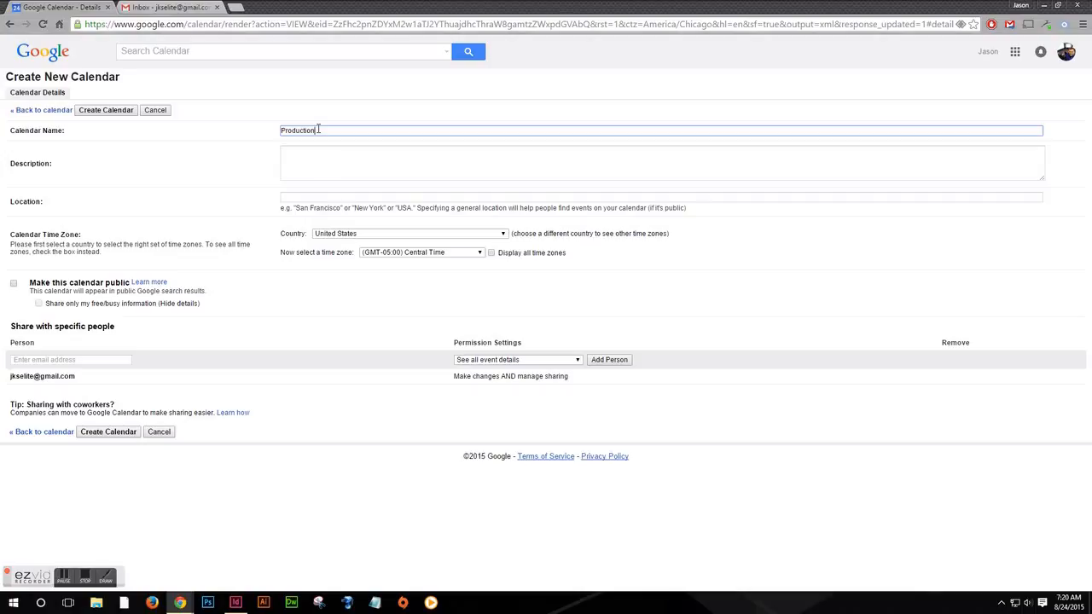
type("Production")
key("ctrl+a")
key("ctrl+c")
left_click(363, 151)
key("ctrl+v")
left_click(339, 197)
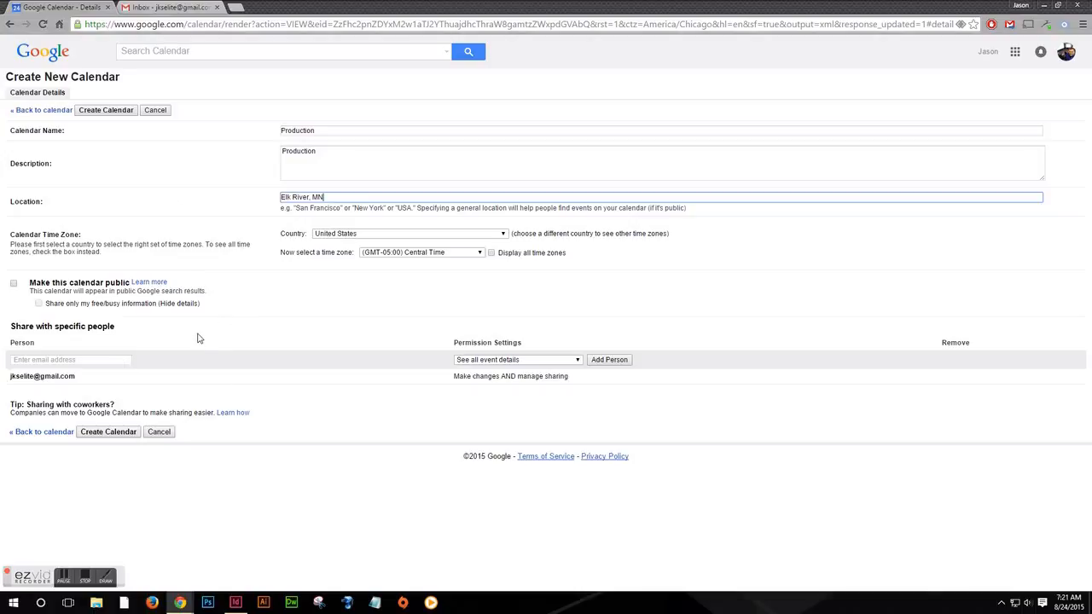
Add a coworker's suggested e-mail address to the new calendar's sharing list and look through the permission options, keeping See all event details
left_click(51, 360)
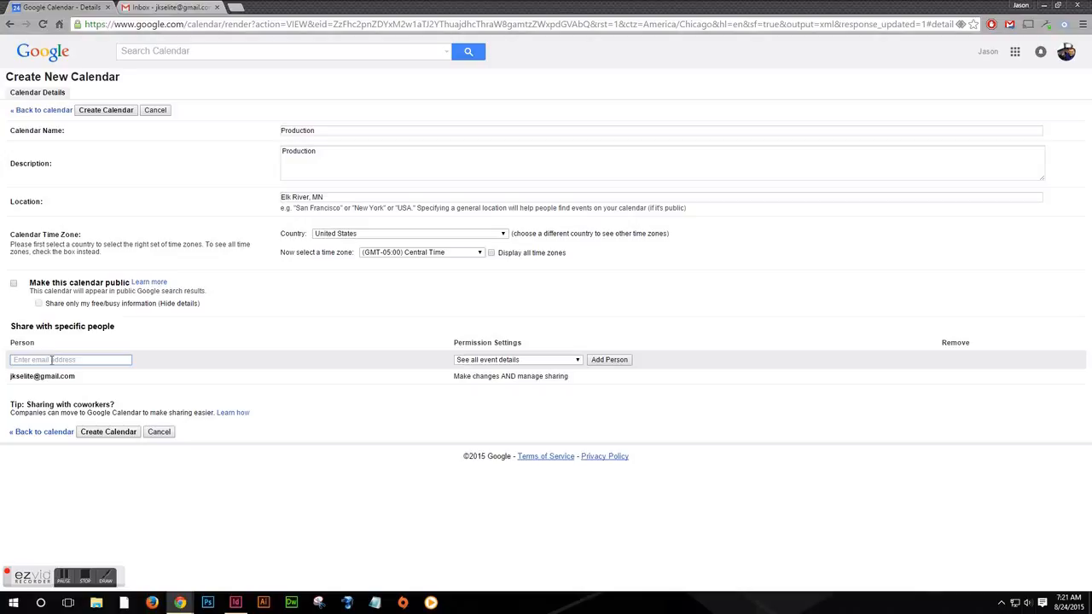
type("saha")
key("BackSpace")
key("BackSpace")
type("hawn")
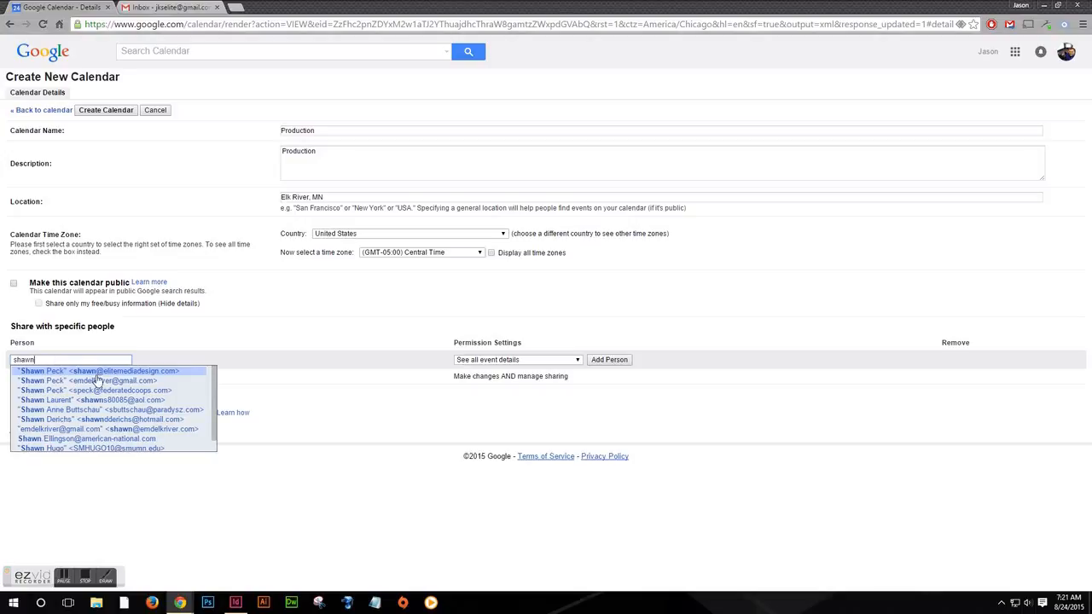
left_click(89, 372)
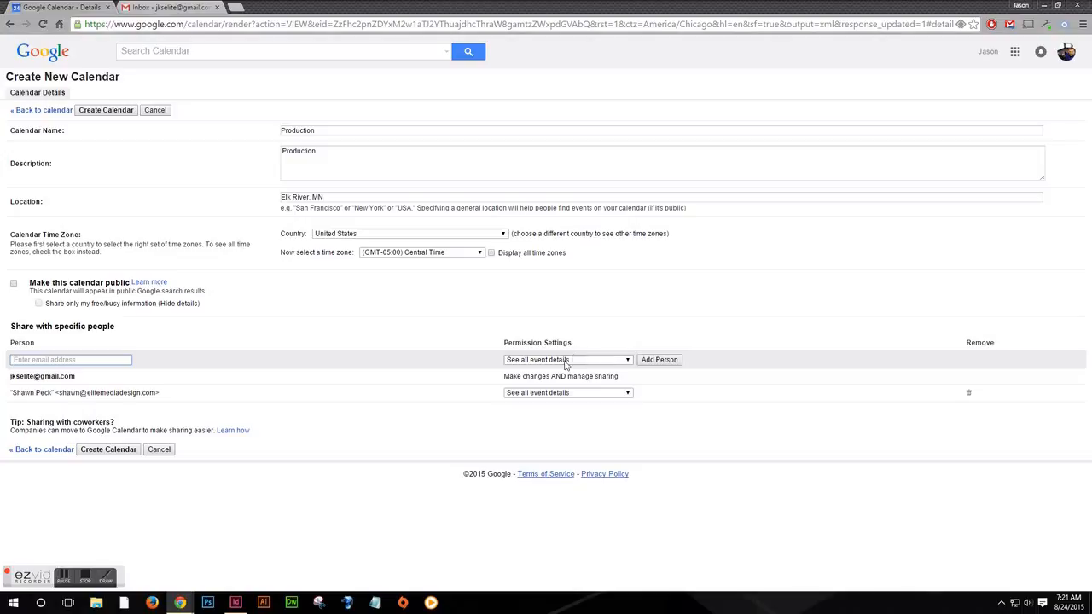
left_click(553, 394)
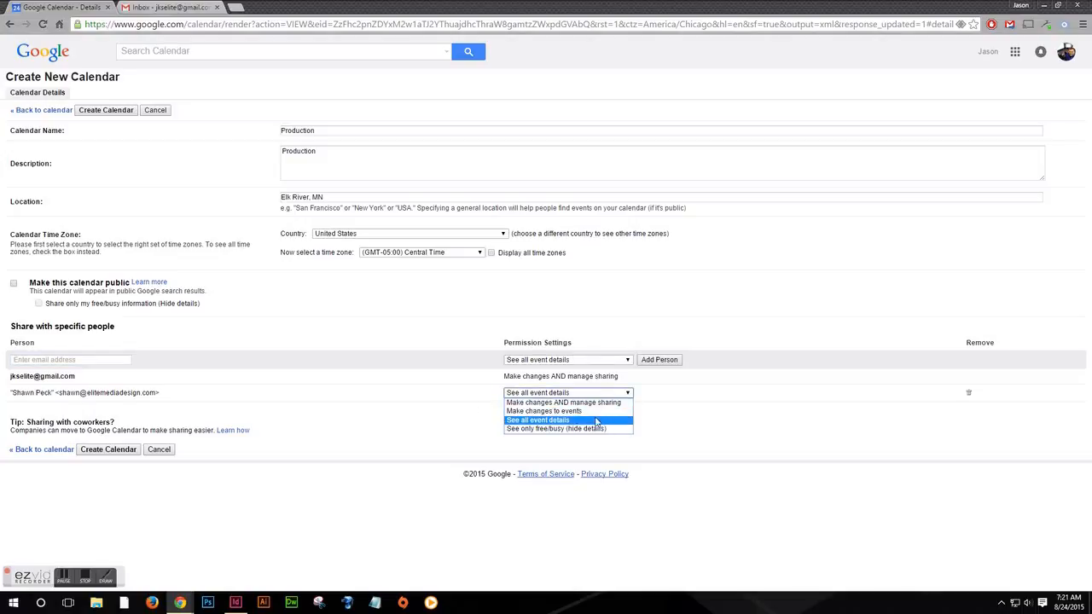
left_click(692, 411)
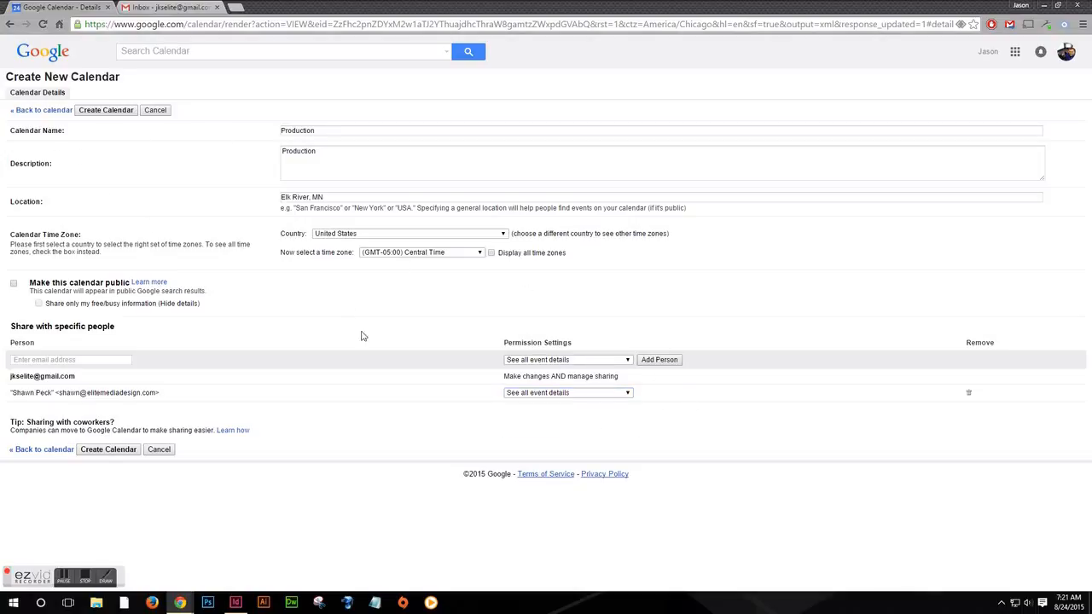
Discard the unsaved Production calendar and show the Elite Media Design calendar in the week view
left_click(23, 114)
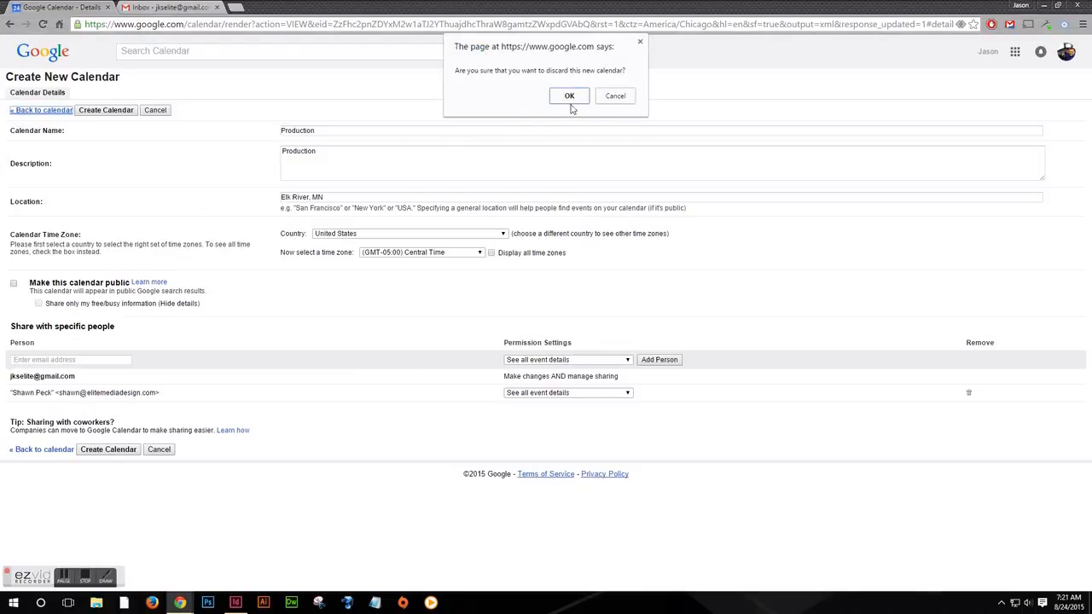
left_click(612, 96)
left_click(29, 111)
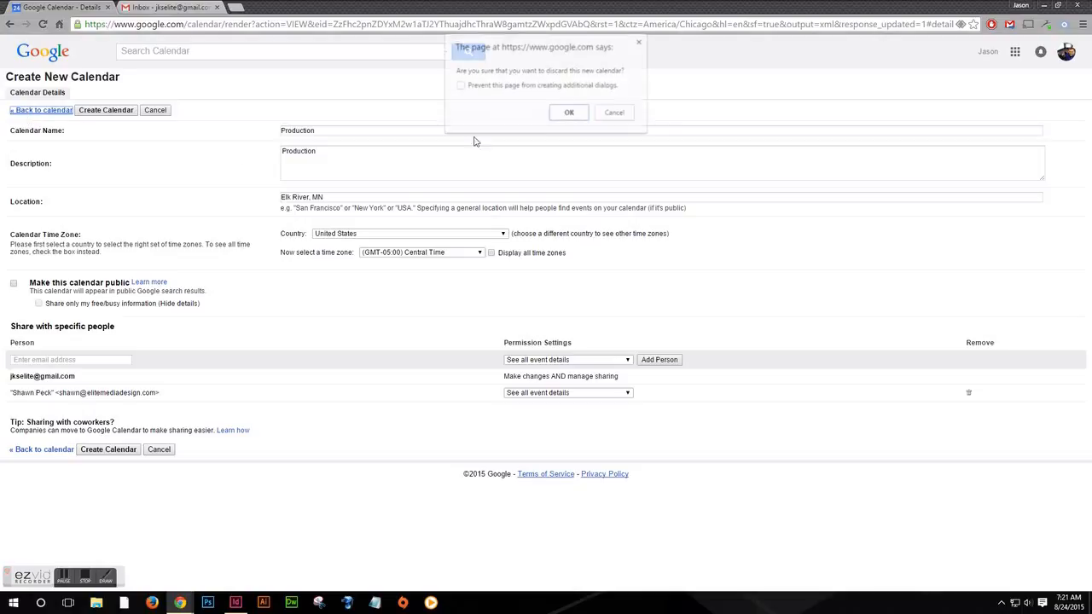
left_click(568, 116)
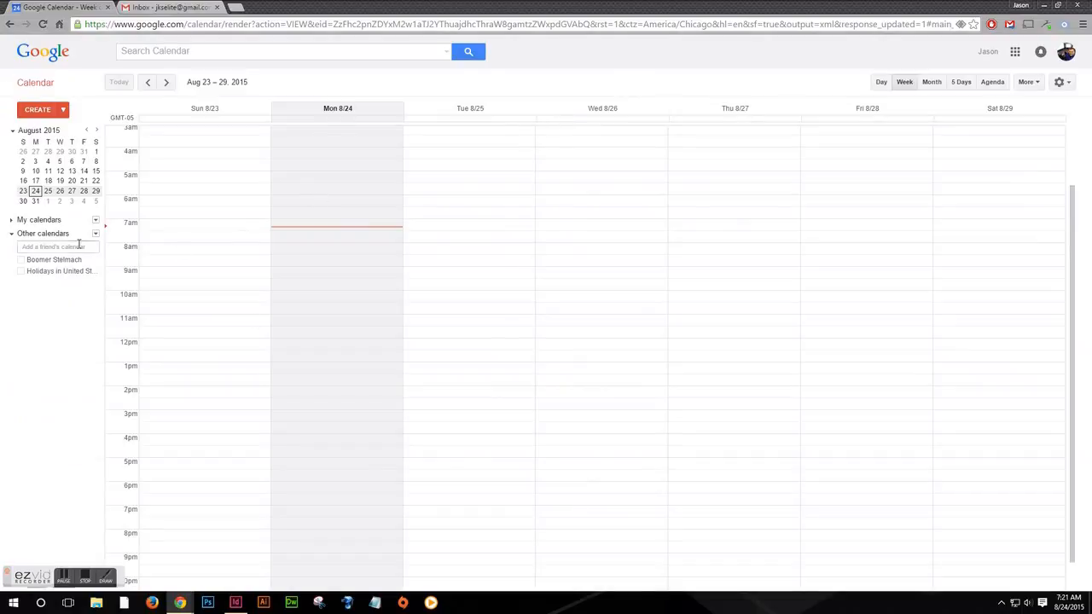
left_click(12, 220)
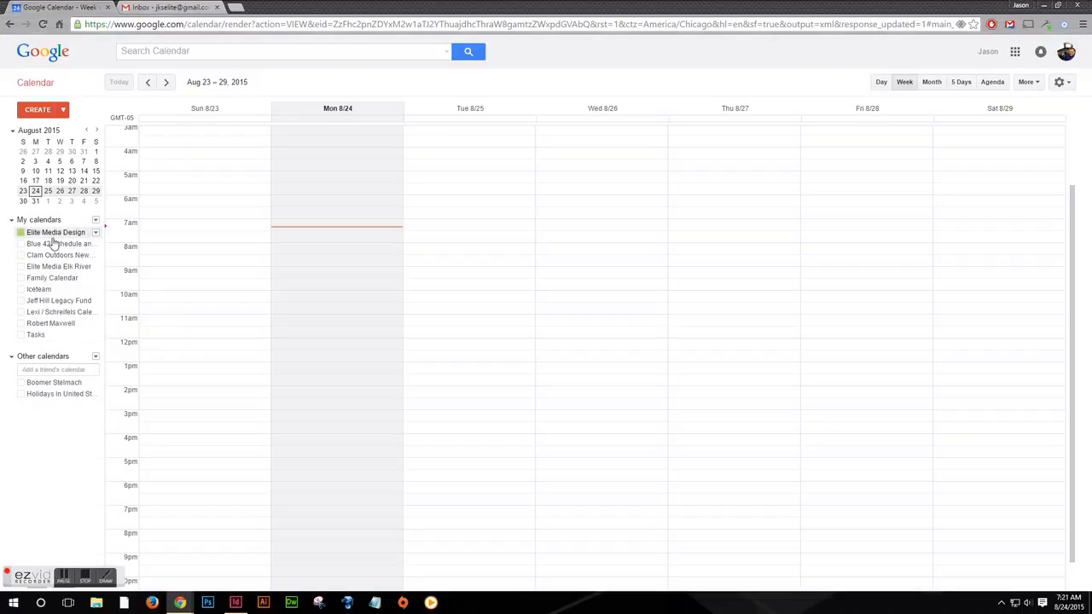
left_click(22, 232)
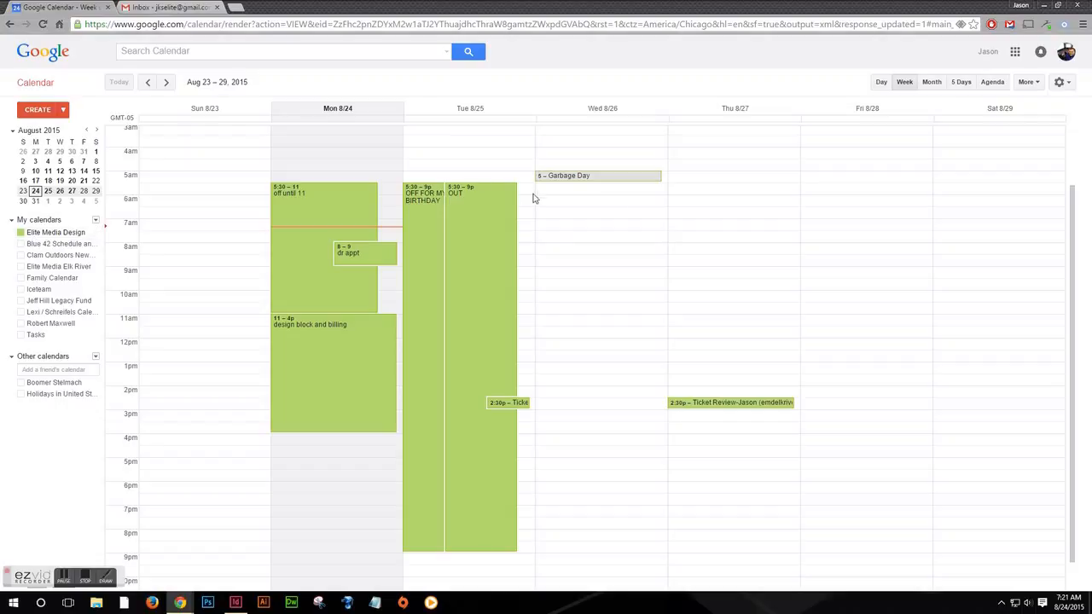
Start a detailed event titled Sample on Wednesday, August 26, from 6:30am to 7:00am
left_click(583, 203)
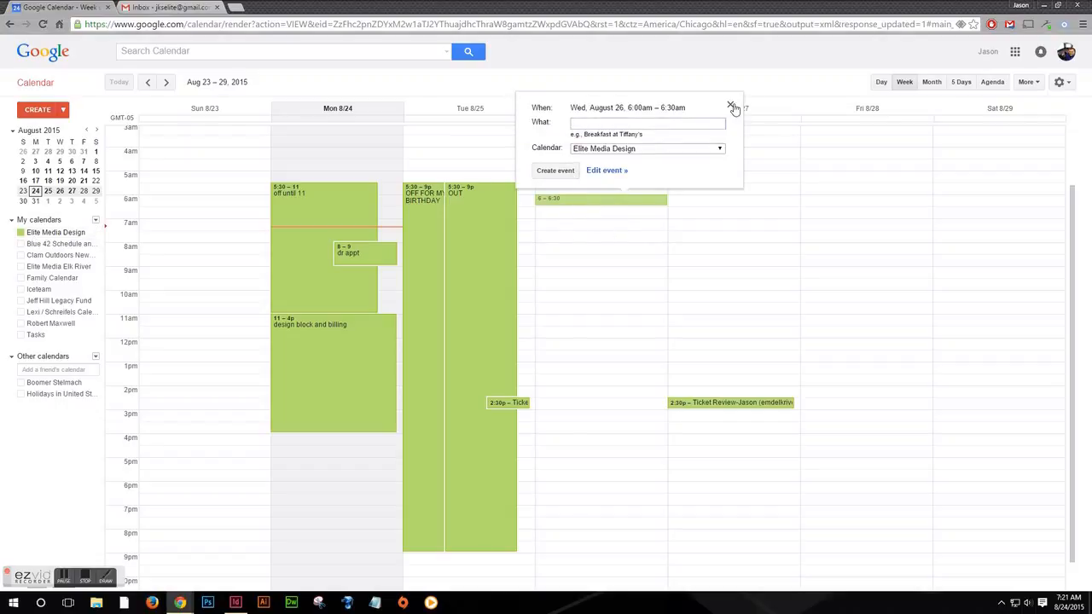
left_click(730, 105)
left_click(583, 220)
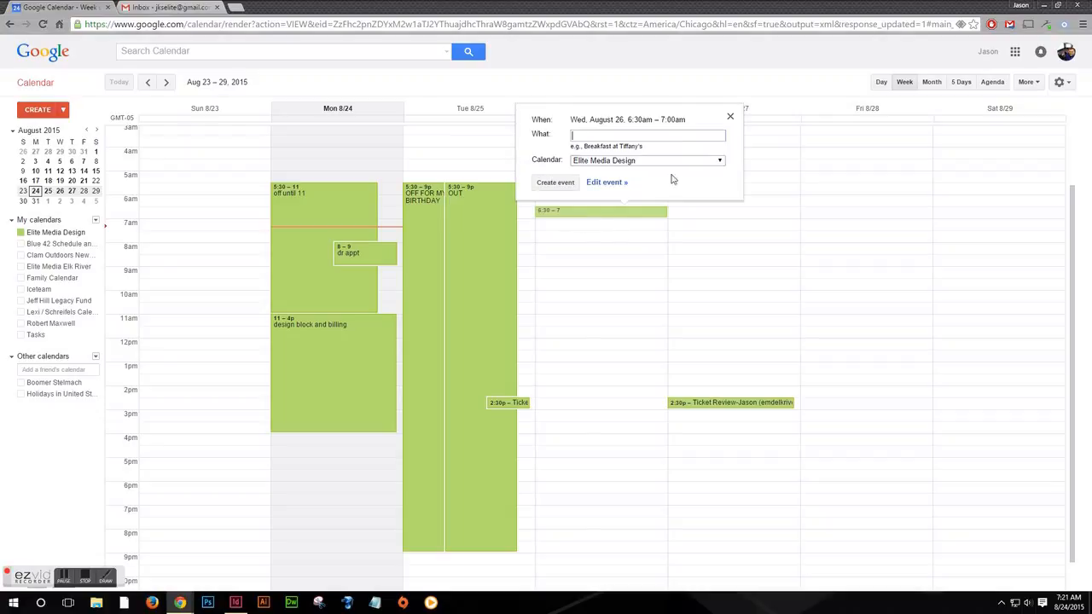
left_click(607, 182)
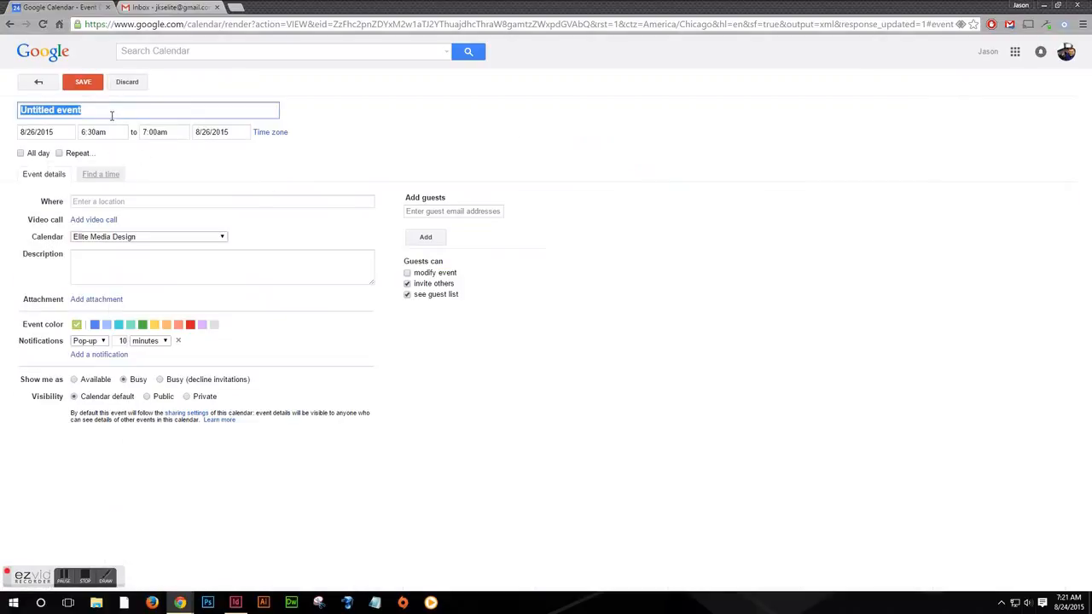
type("Sample")
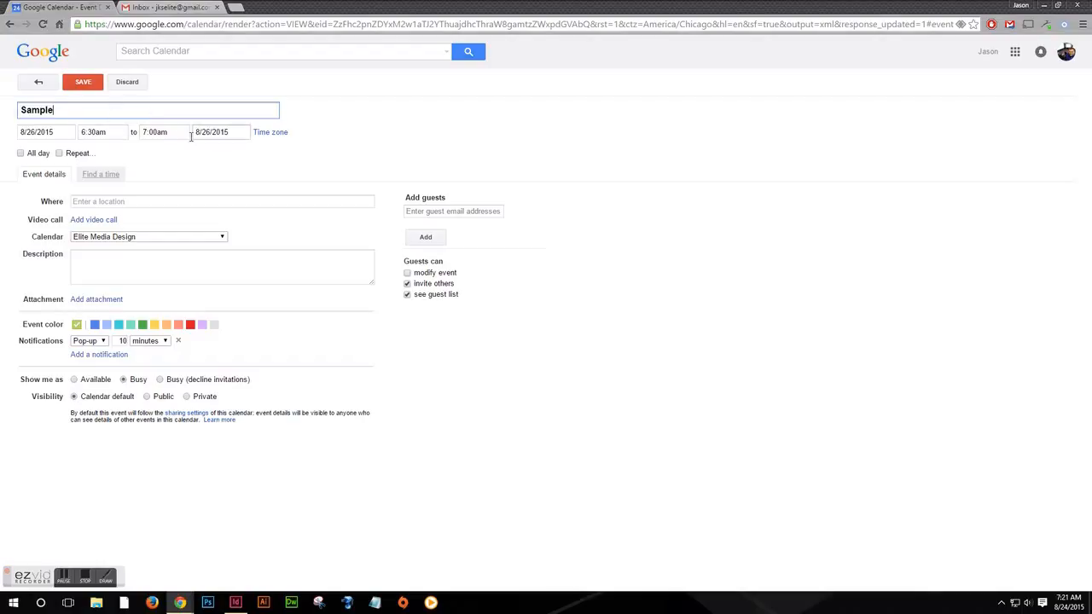
Try out the event's location suggestions with the text Steinbre and clear the location
left_click(147, 202)
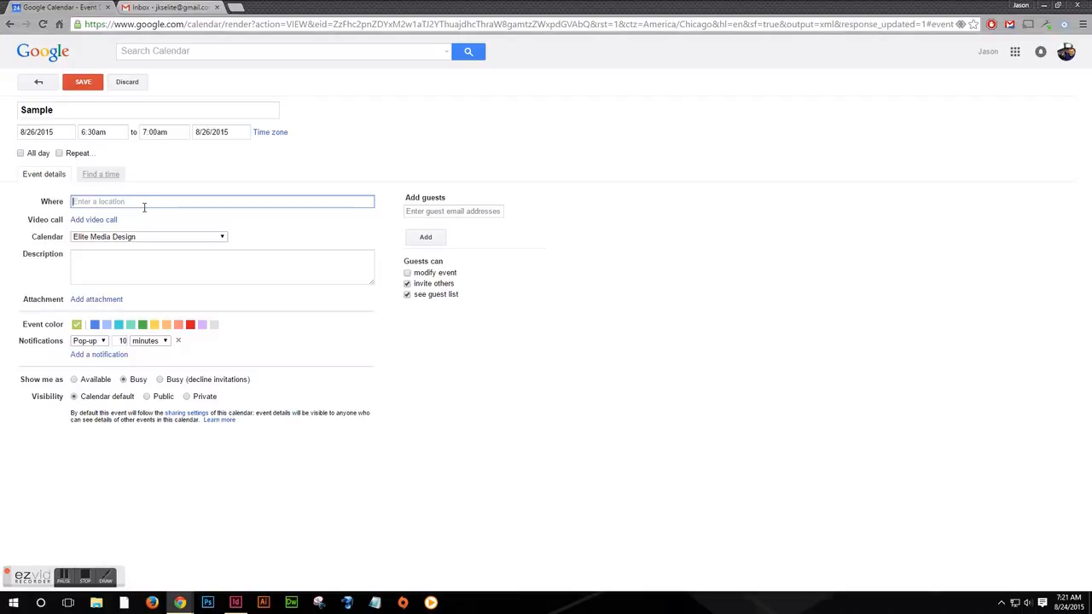
type("St")
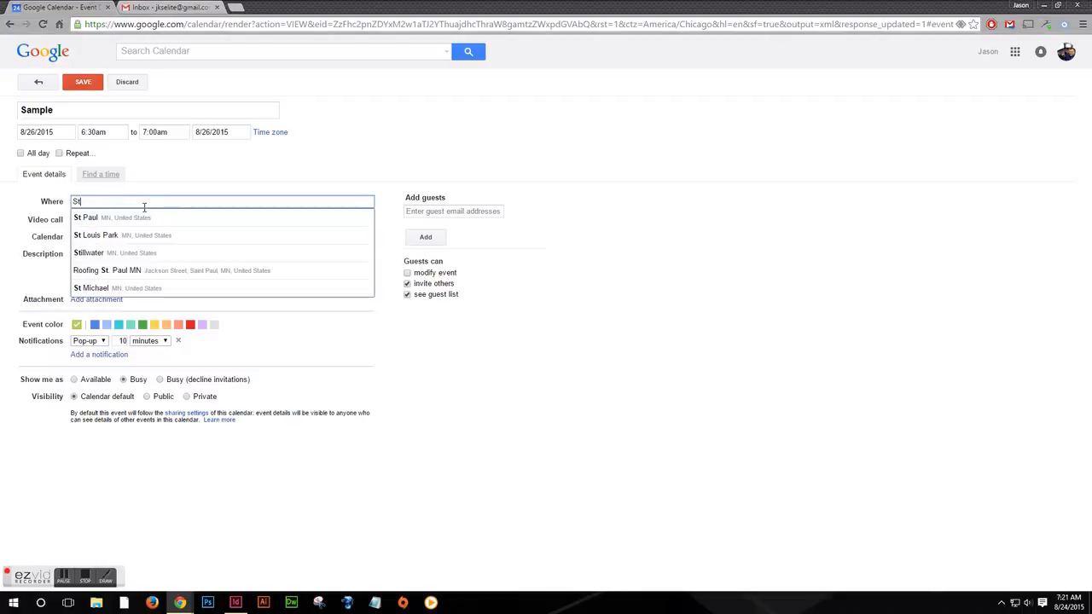
type("einch")
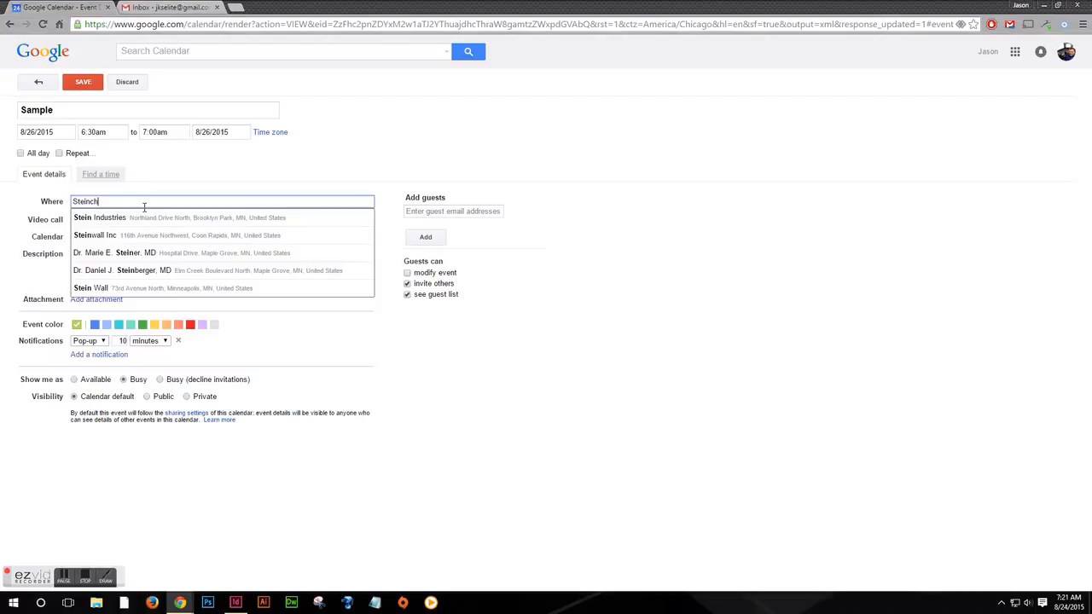
key("BackSpace")
key("BackSpace")
type("bre")
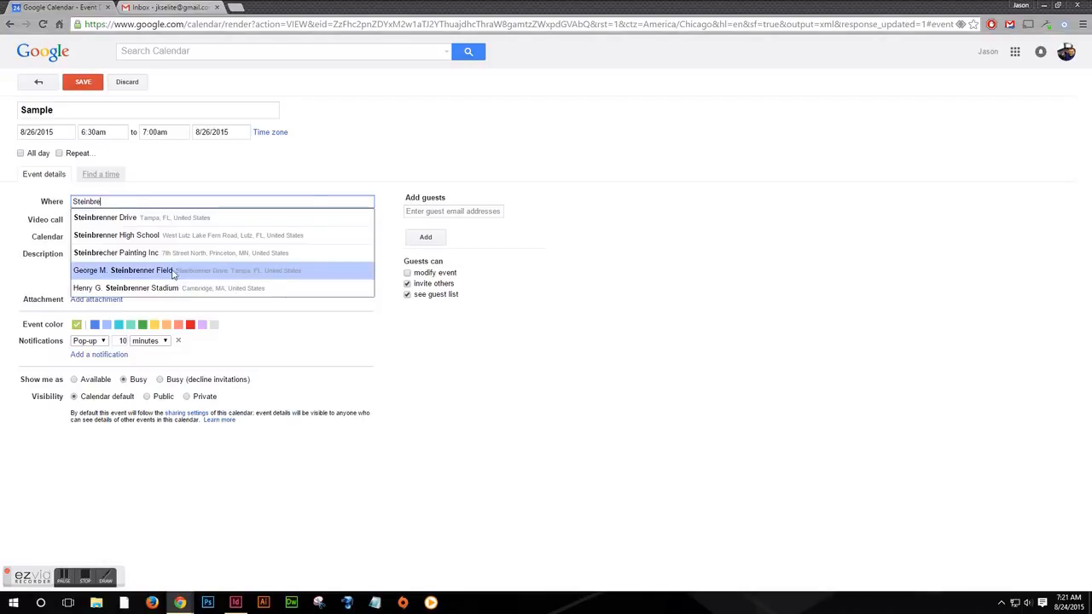
left_click(640, 190)
left_click_drag(111, 202, 66, 216)
key("BackSpace")
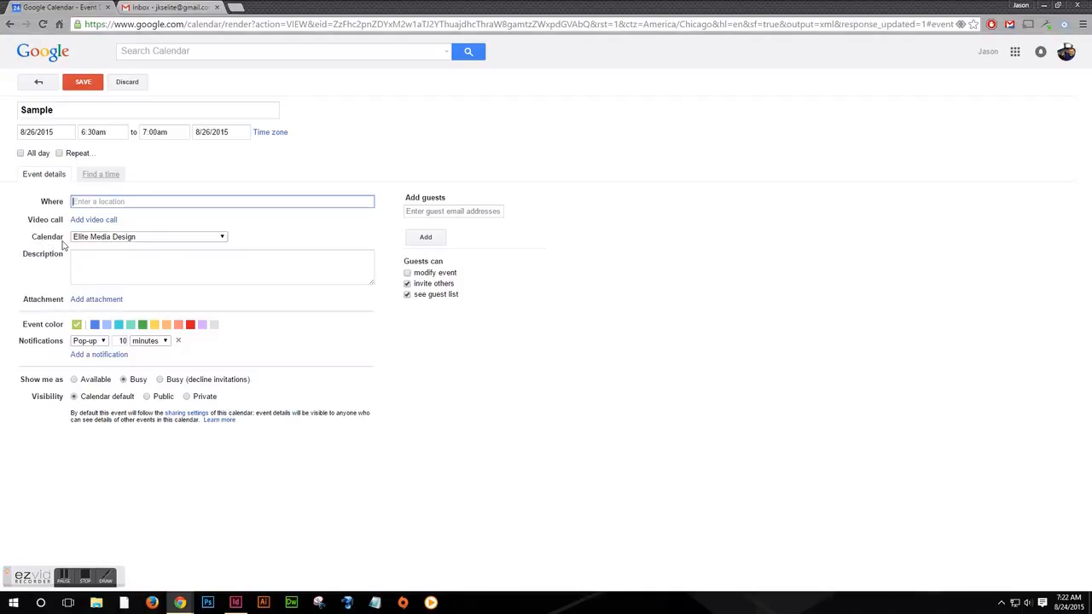
Look through the available calendars for the event, keep Elite Media Design, and save the Sample event
left_click(215, 240)
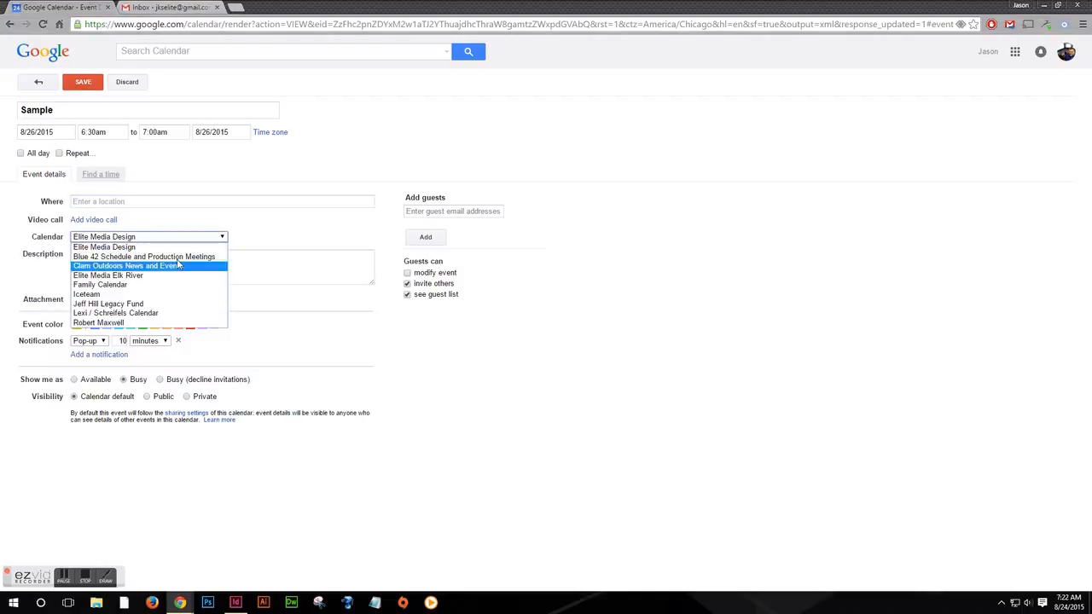
left_click(290, 232)
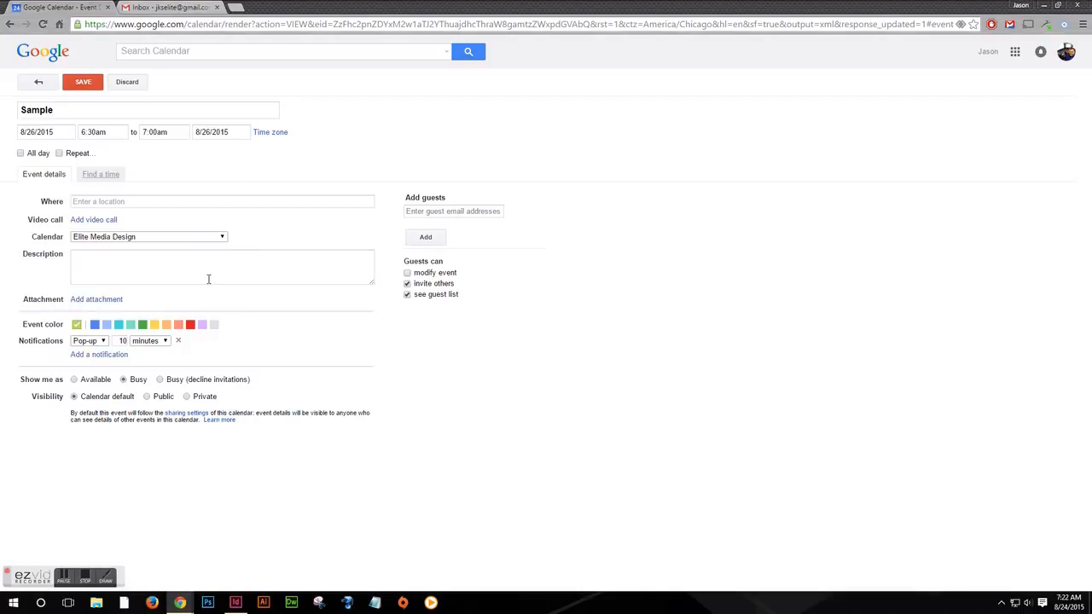
left_click(84, 83)
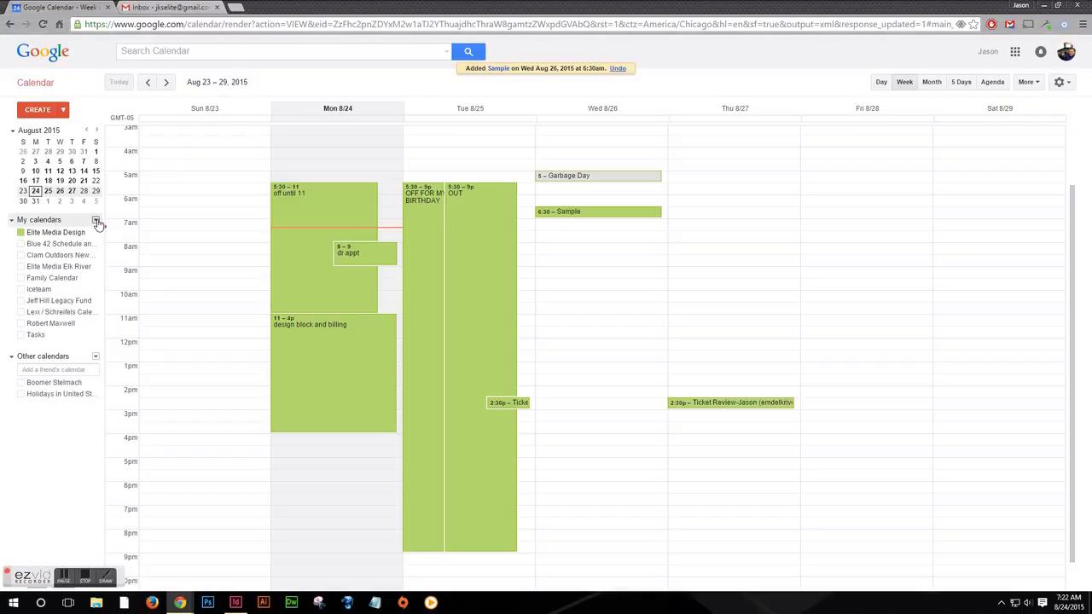
Display the Blue 42 Schedule calendar alongside Elite Media Design and look over the options available for Elite Media Design
left_click(28, 246)
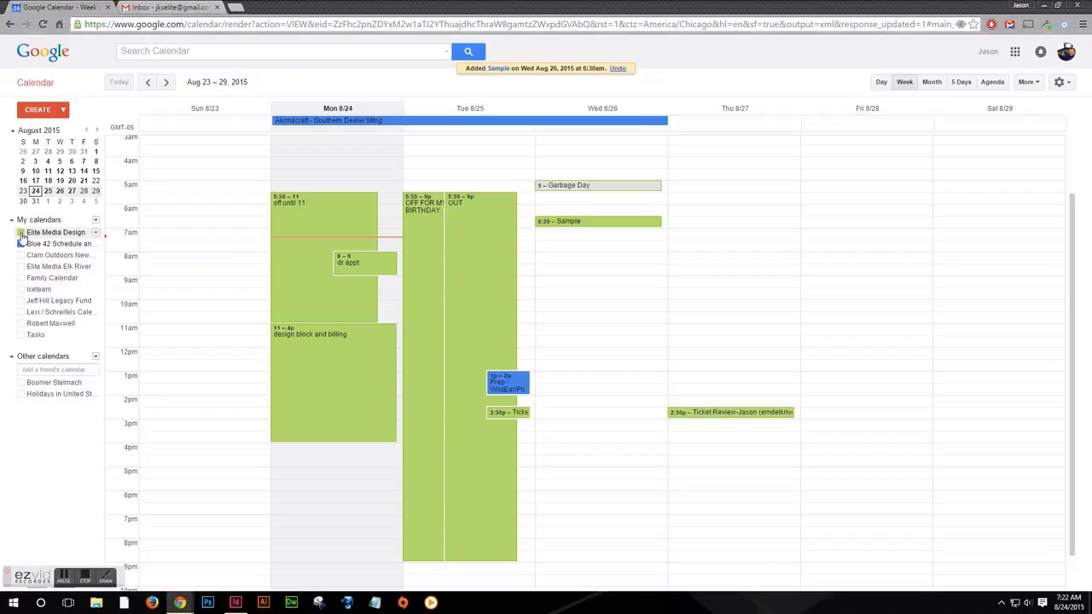
left_click(96, 232)
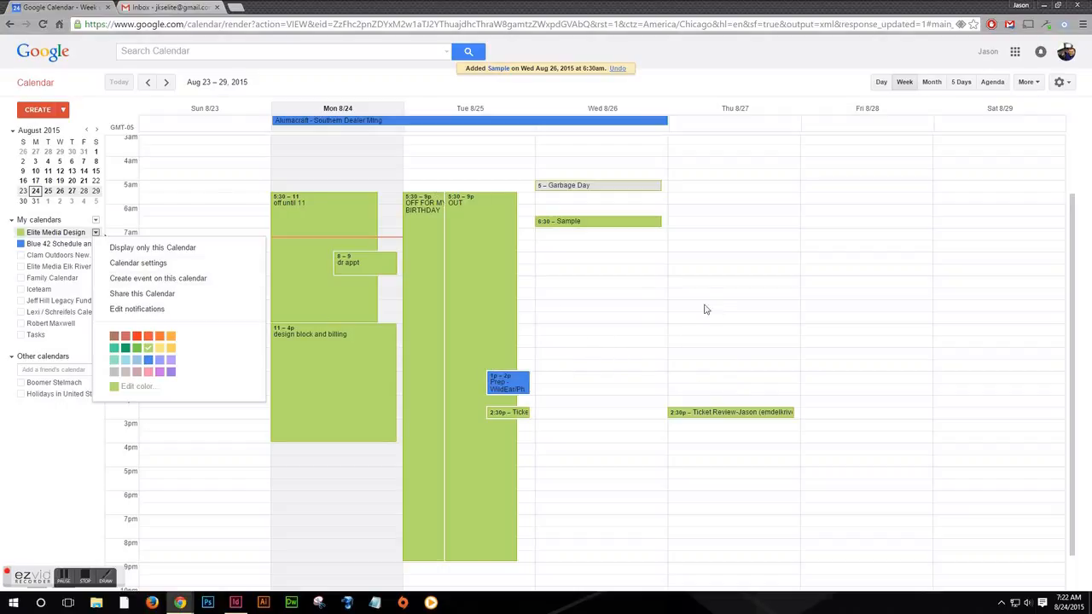
left_click(658, 297)
left_click(729, 198)
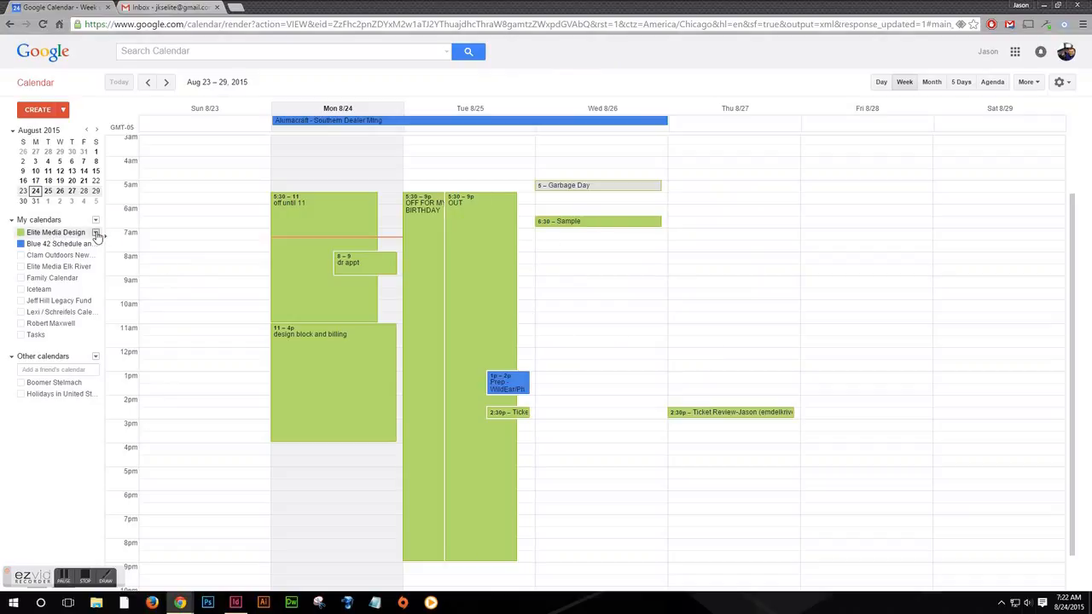
Review the Elite Media Design calendar's sharing settings and return to the week view
left_click(96, 233)
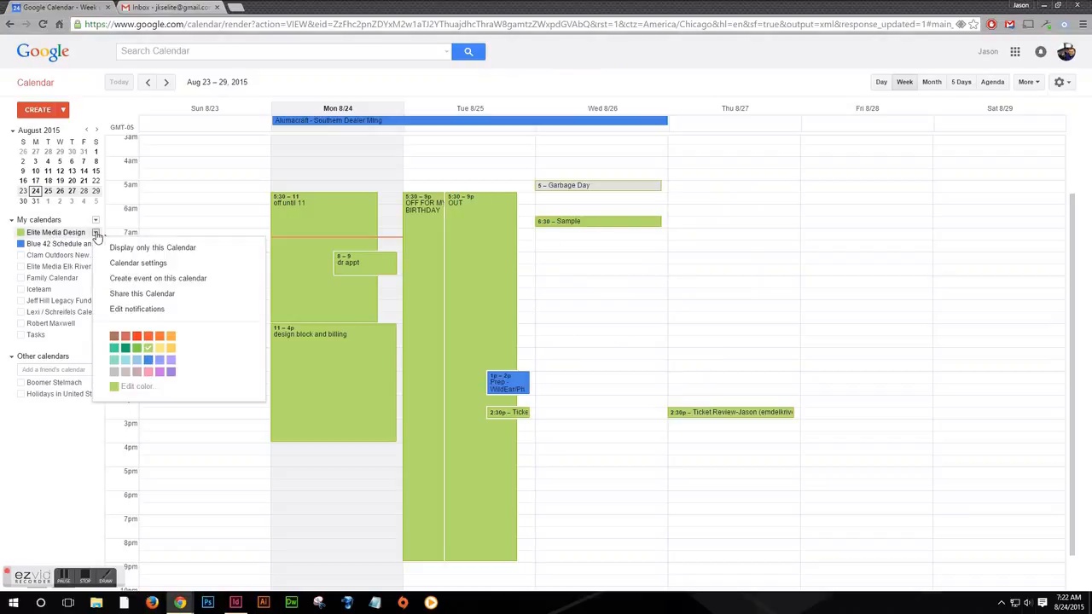
left_click(147, 294)
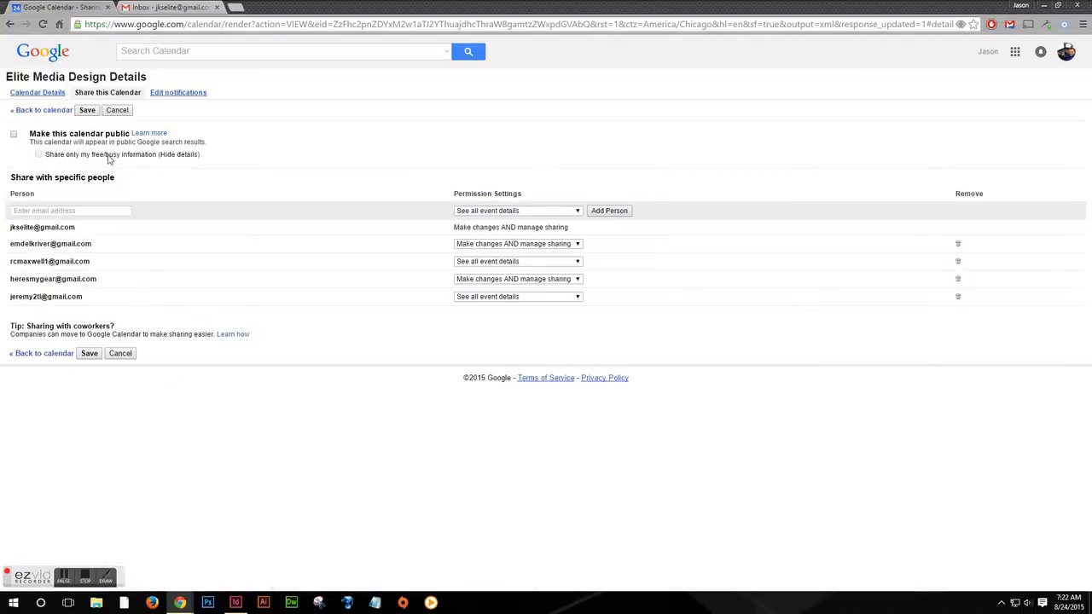
left_click(10, 24)
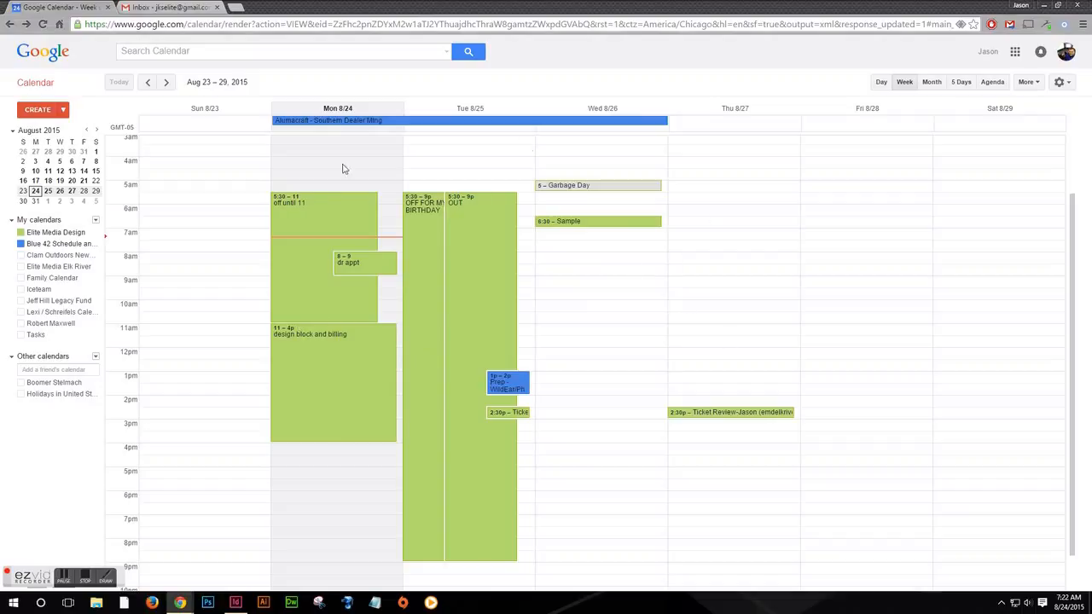
scroll(392, 270, "up", 1)
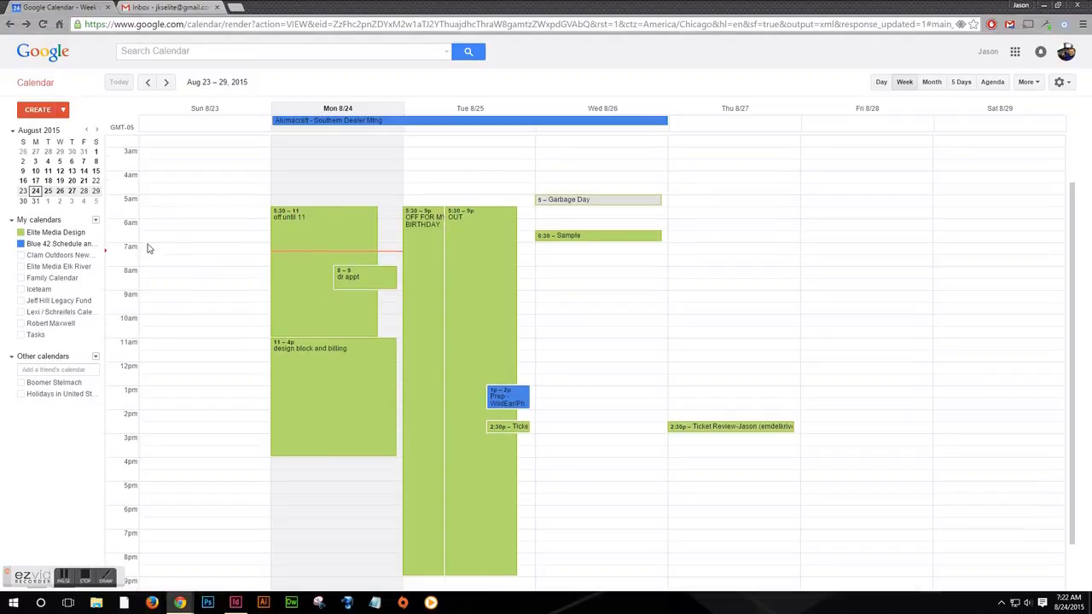
View the Elite Media Design calendar's details by way of its sharing settings, and select the full website embed code
left_click(96, 232)
left_click(139, 294)
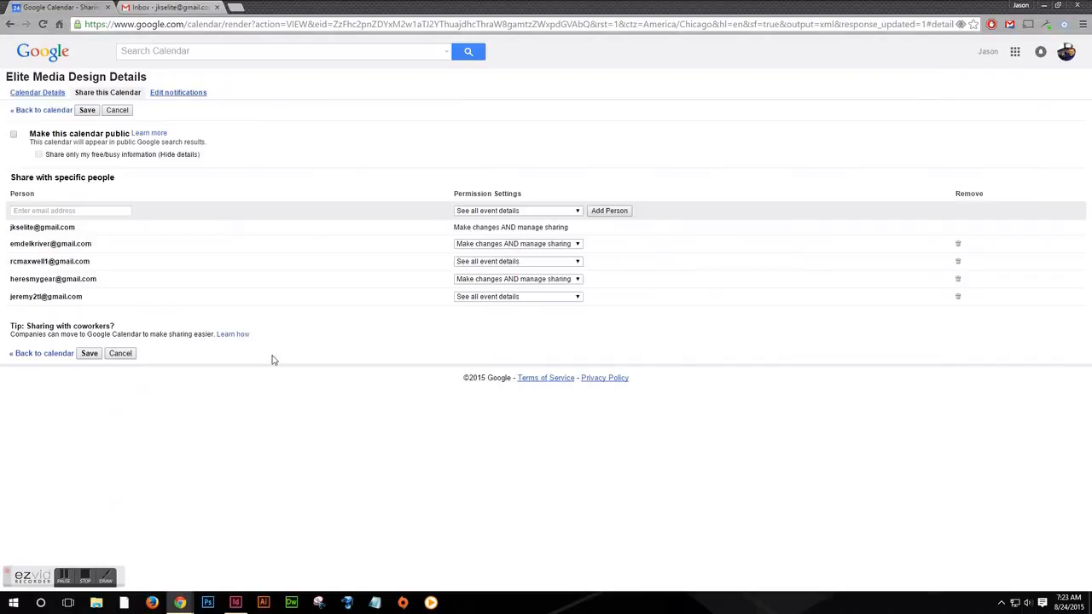
left_click(38, 93)
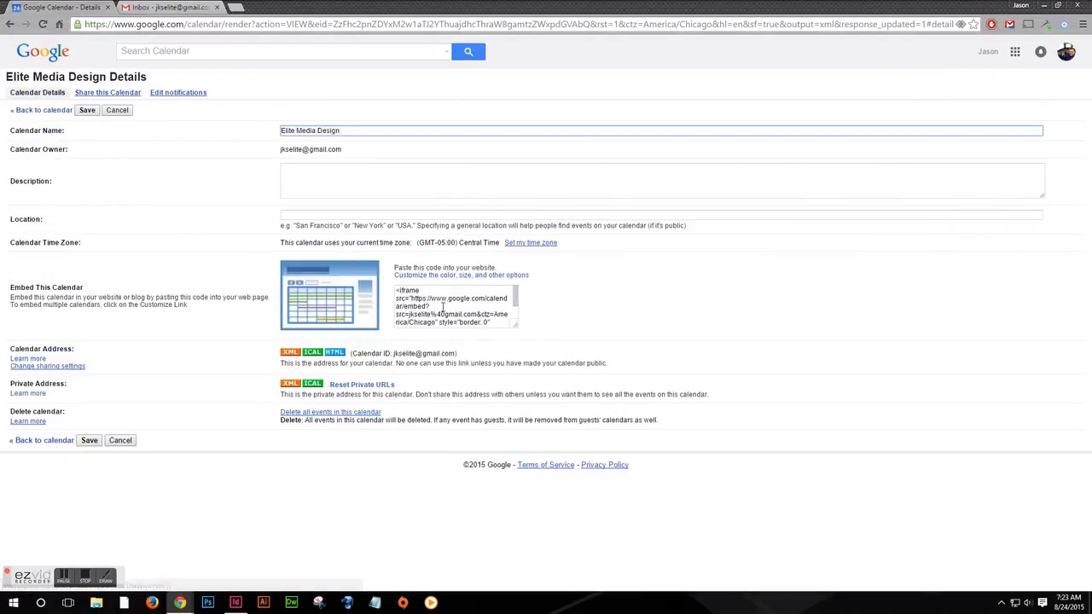
left_click_drag(395, 291, 539, 340)
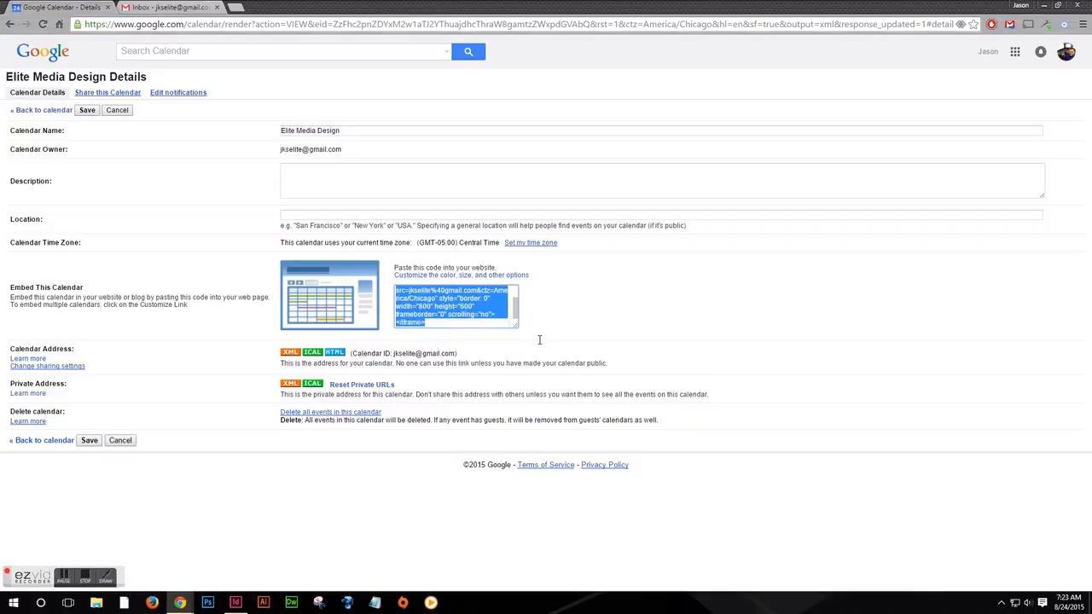
left_click_drag(434, 323, 373, 275)
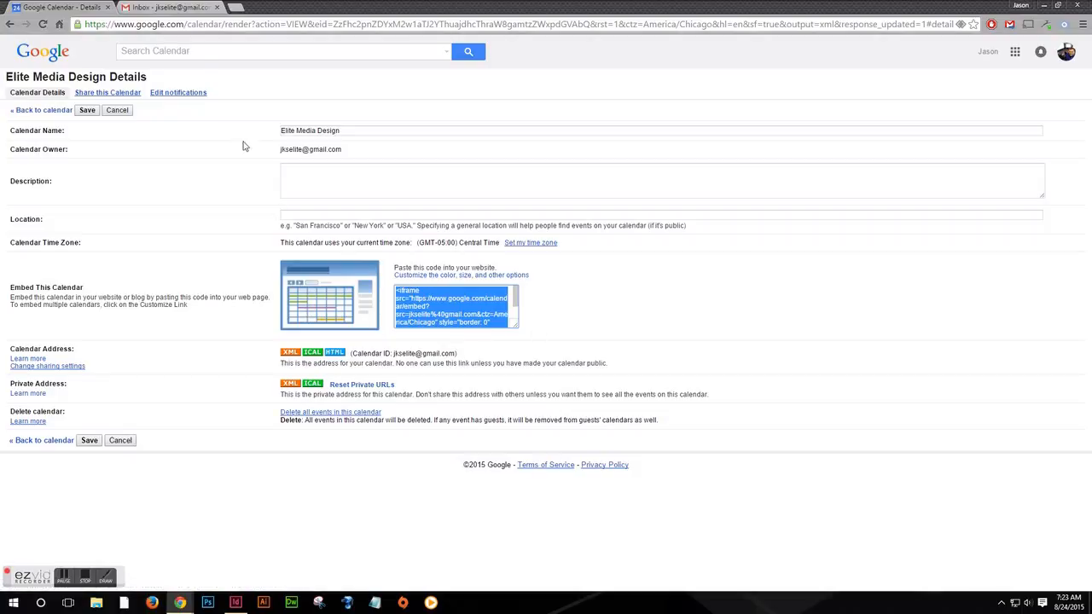
left_click(163, 6)
left_click(64, 7)
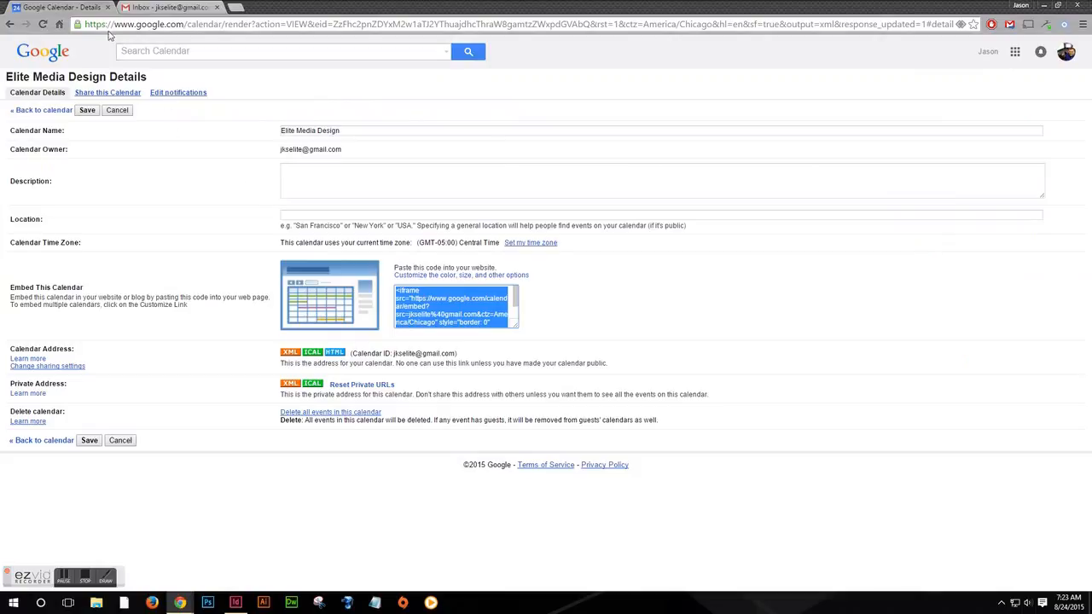
Return to the week view and extend Wednesday's Sample event to end at 11:30am
left_click(31, 110)
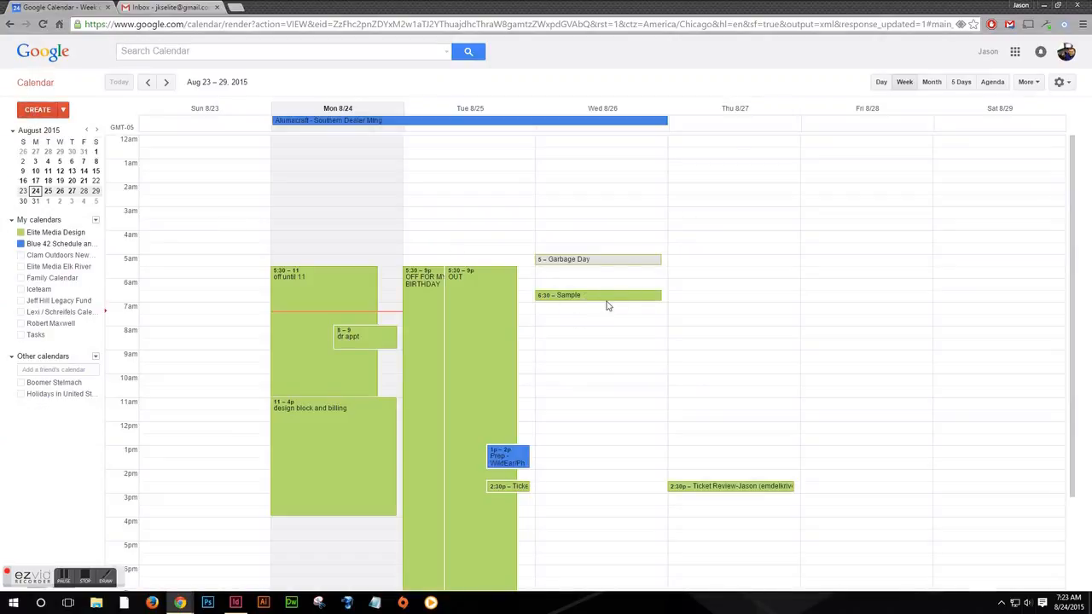
mouse_move(599, 296)
left_mouse_down()
mouse_move(730, 299)
mouse_move(740, 408)
mouse_move(648, 365)
left_mouse_up()
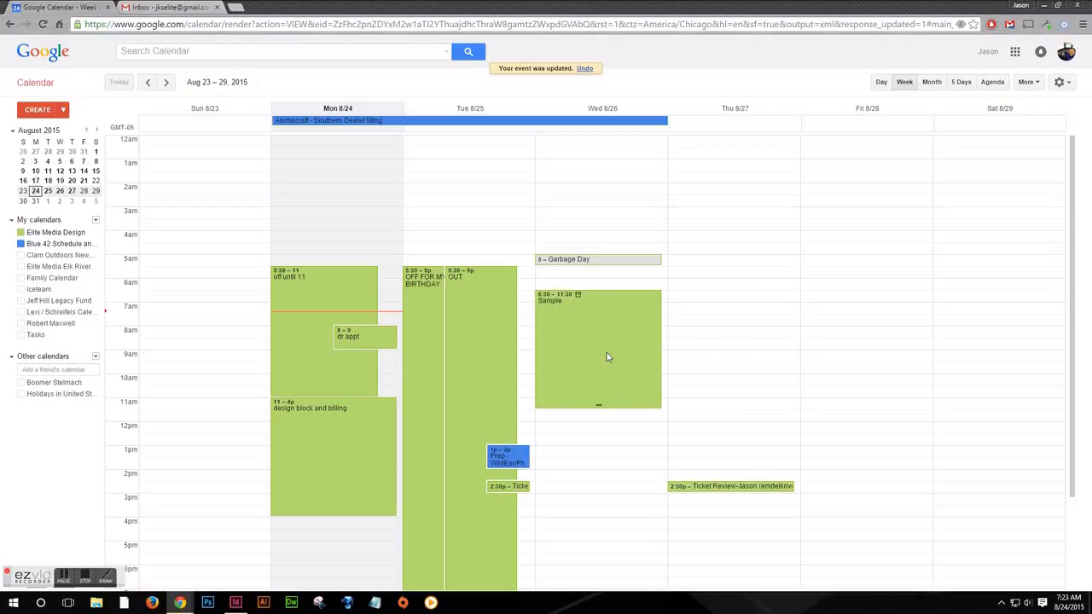
scroll(607, 358, "down", 1)
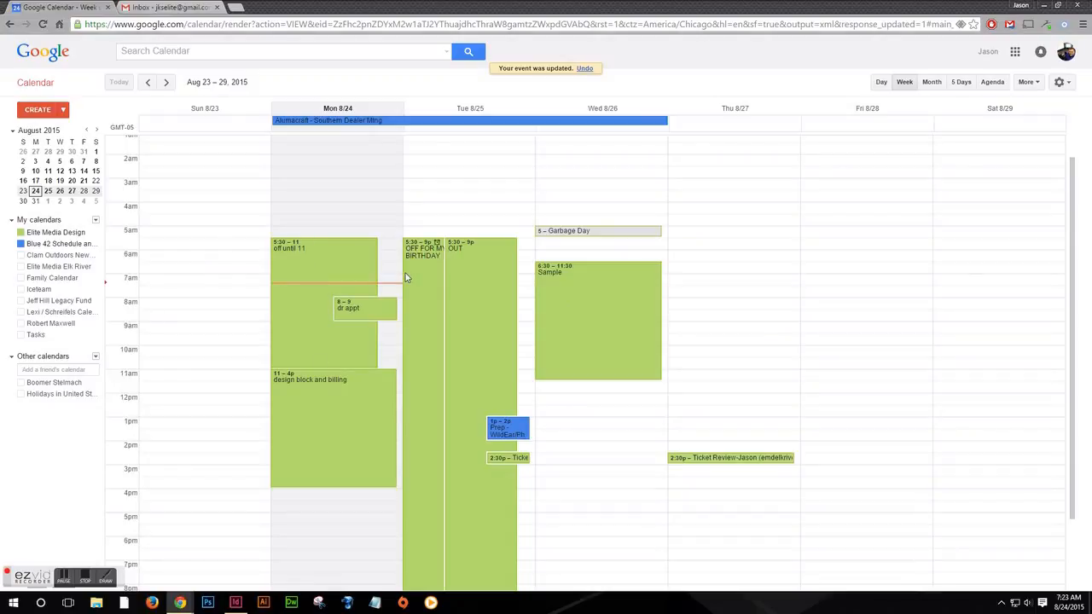